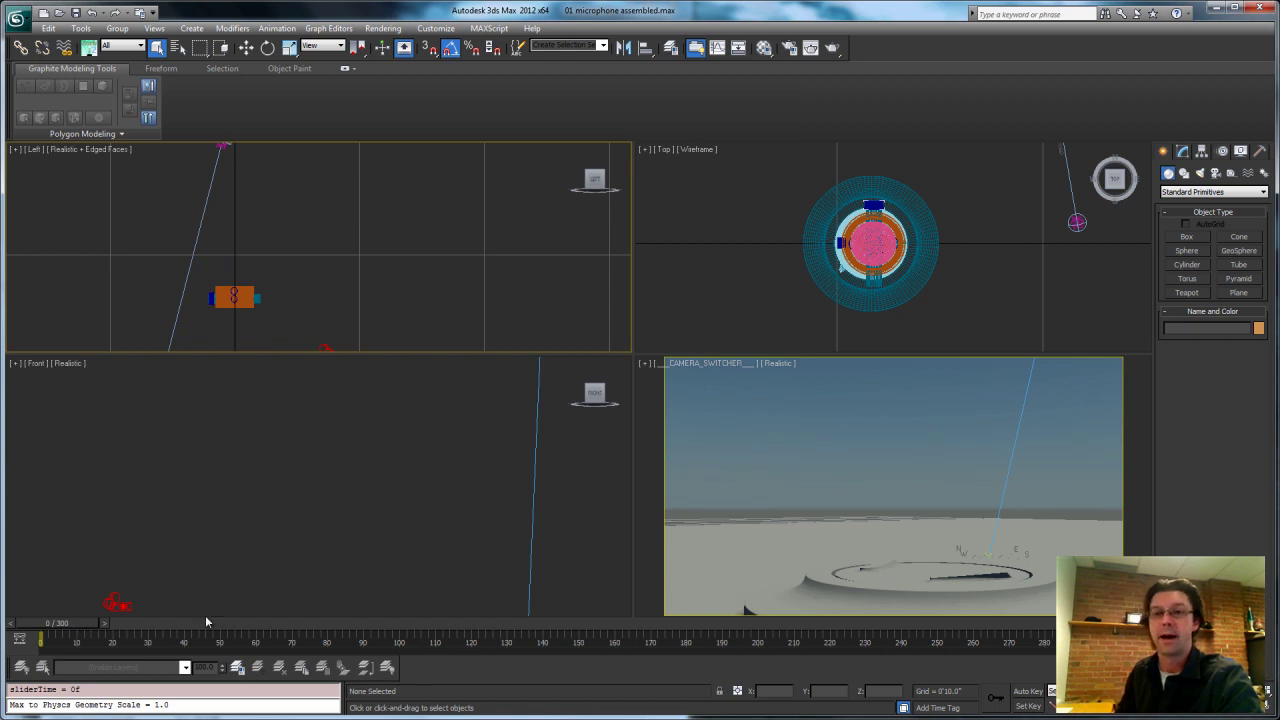
Step: Review the microphone assembly animation in a maximized Front view by scrubbing through the timeline to about frame 291
left_click_drag(81, 621, 964, 630)
middle_click_drag(402, 520, 406, 538)
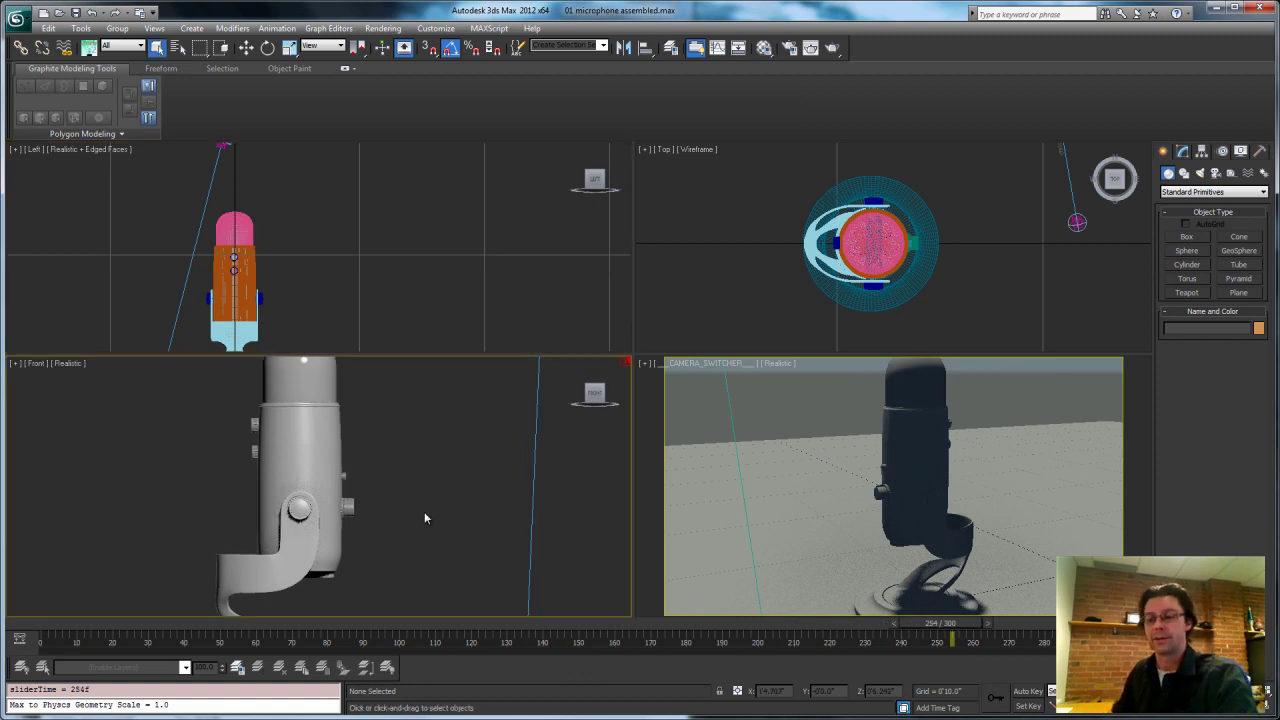
scroll(424, 507, "down", 3)
scroll(423, 510, "down", 4)
scroll(419, 525, "up", 2)
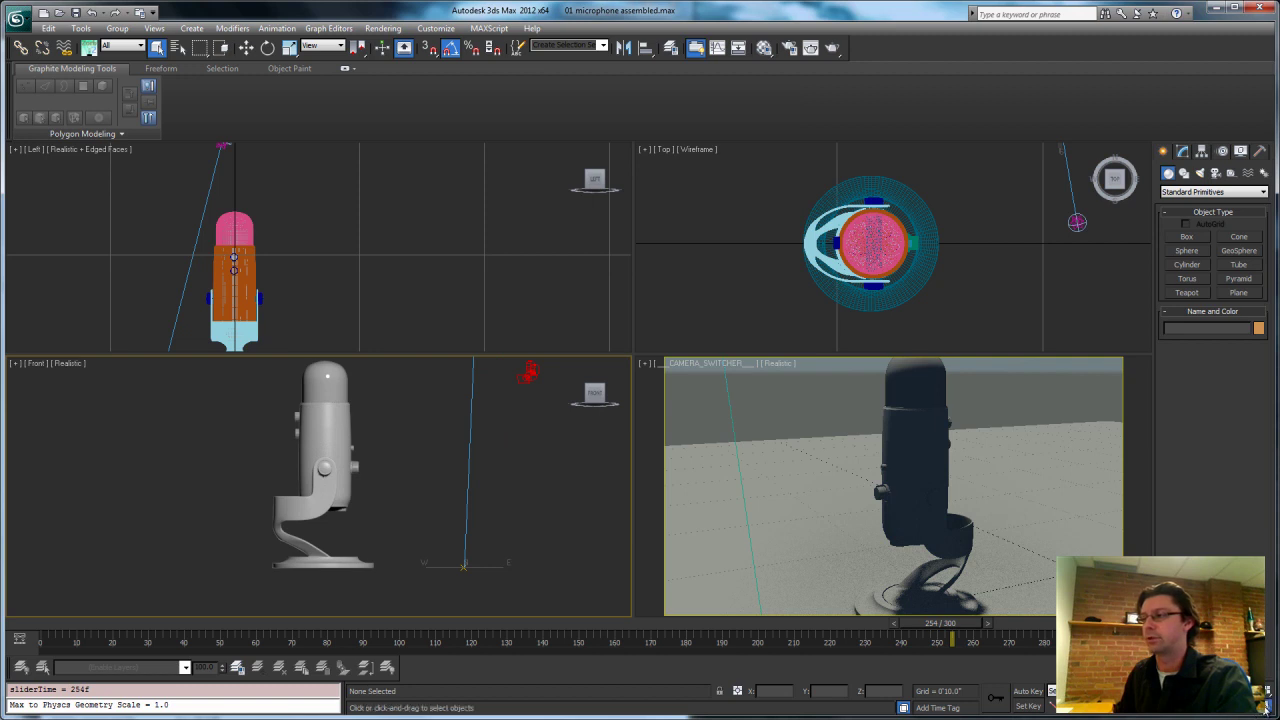
key("alt+w")
scroll(697, 562, "down", 2)
left_click_drag(20, 626, 340, 708)
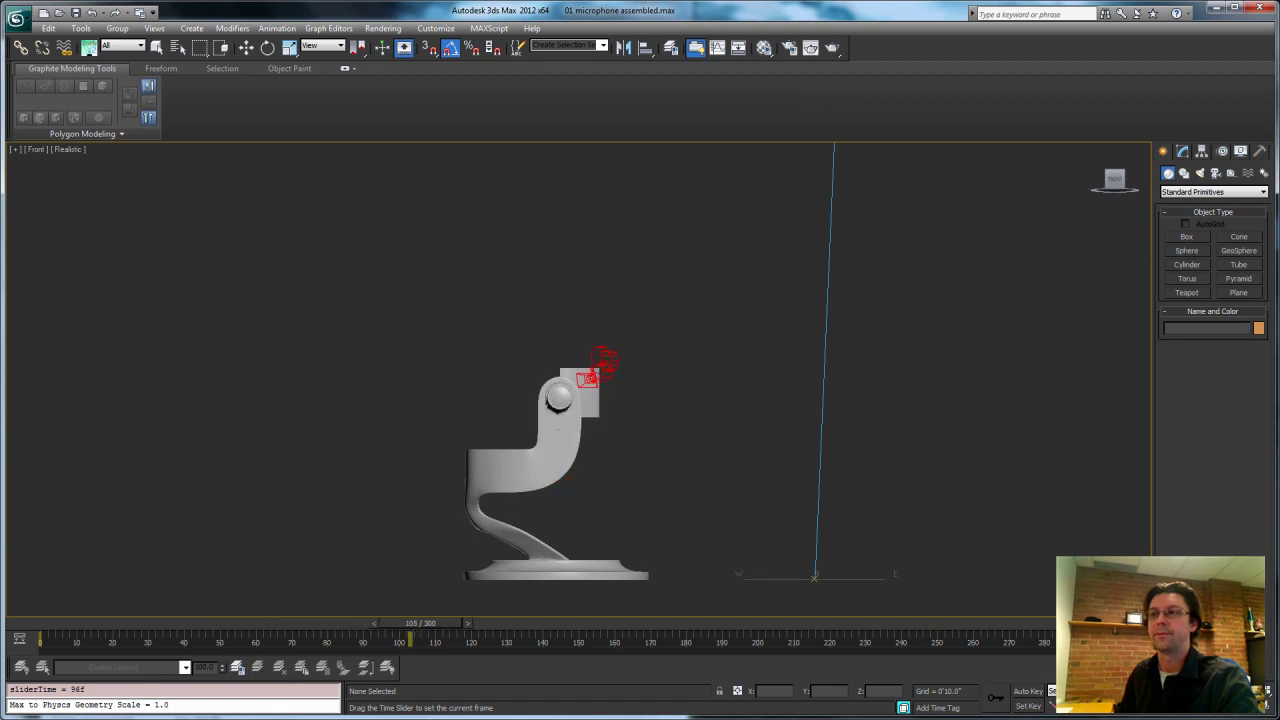
left_click_drag(587, 623, 1035, 623)
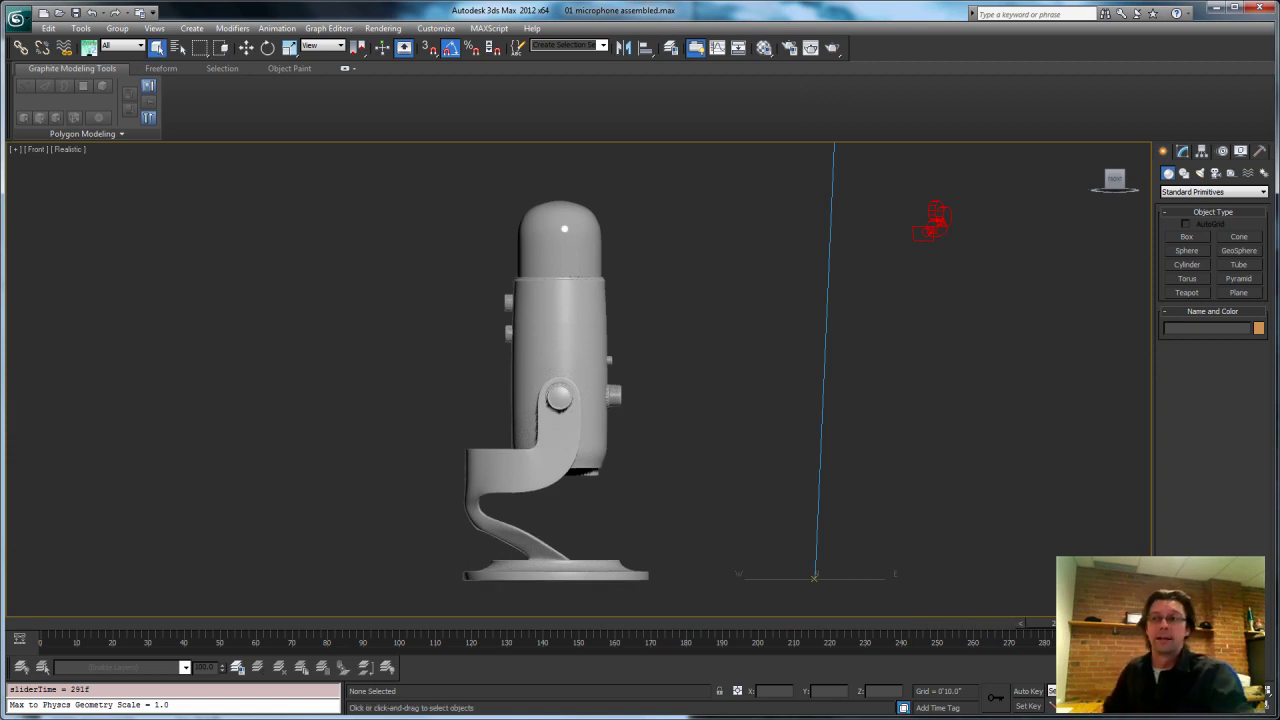
Step: Open the recent scene 01_microphone full model start.max
left_click(18, 22)
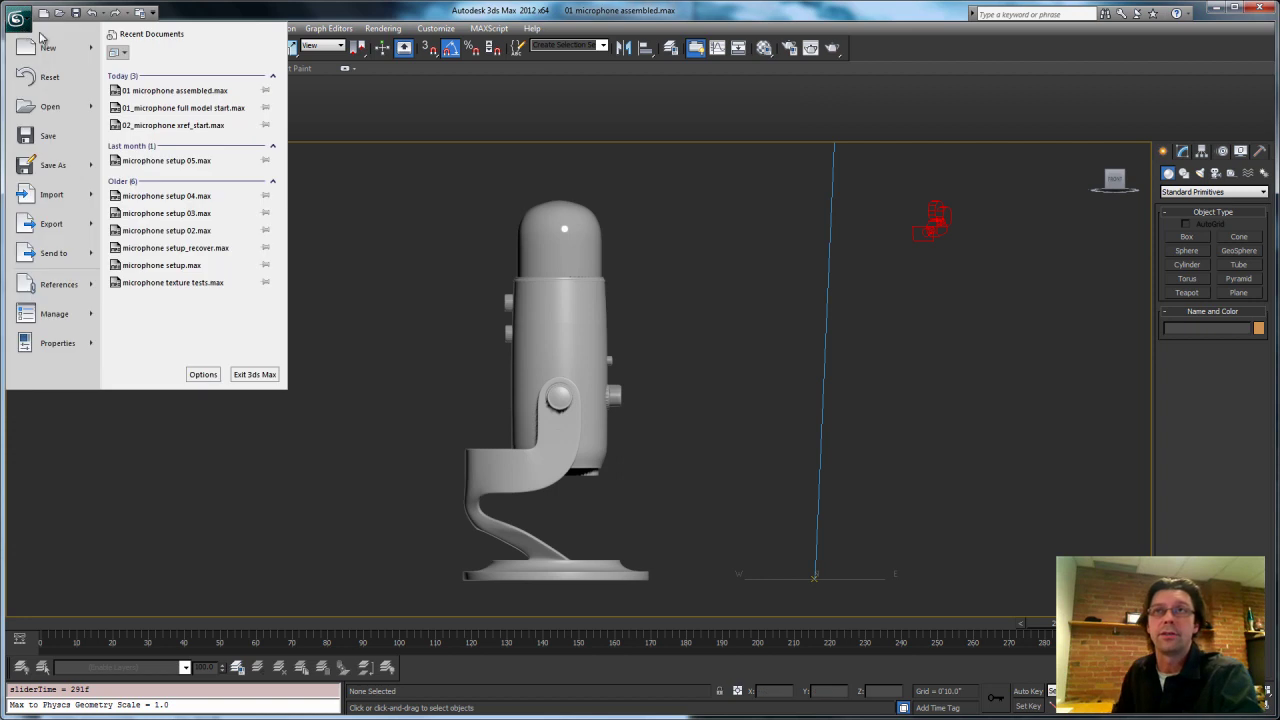
left_click(190, 108)
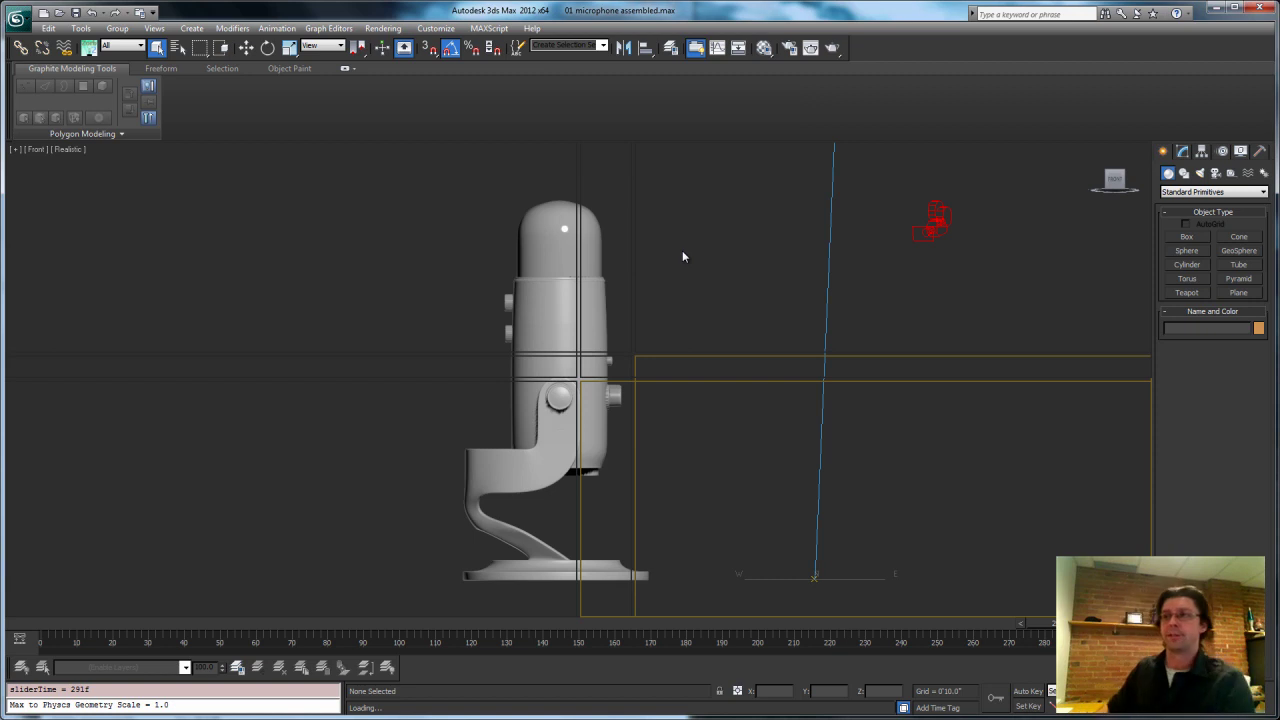
mouse_move(550, 372)
middle_mouse_down()
mouse_move(655, 340)
mouse_move(568, 369)
mouse_move(570, 358)
middle_mouse_up()
key("shift+z")
Step: Try moving the two parts of the lower front knob away from the microphone body, and undo the move
left_click(555, 338)
scroll(598, 394, "up", 5)
scroll(584, 320, "up", 1)
left_click(608, 360)
left_click(594, 345, "ctrl")
right_click(620, 357)
left_click(650, 368)
left_click_drag(654, 347, 760, 304)
key("ctrl+z")
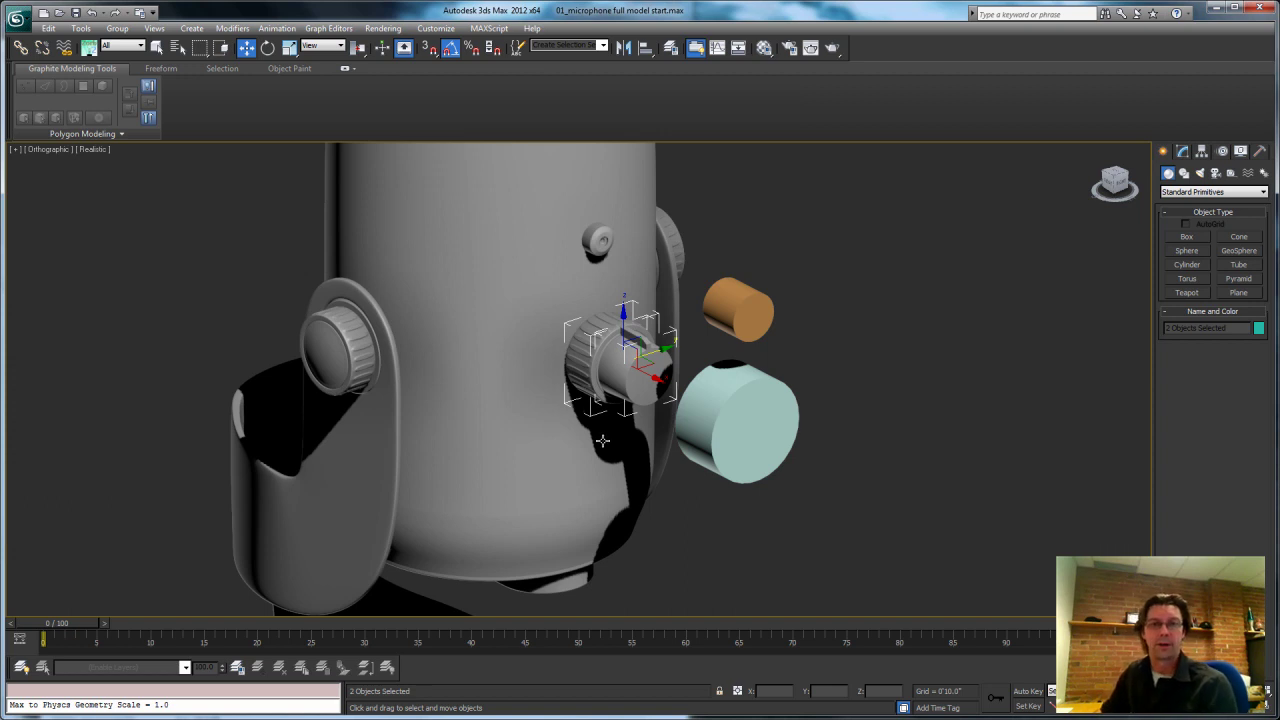
Step: Select the microphone's upper assembly: the grille, body, front knobs, loose cylinders and underside parts, leaving the stand unselected
middle_click_drag(517, 450, 510, 477, "alt")
scroll(520, 420, "down", 6)
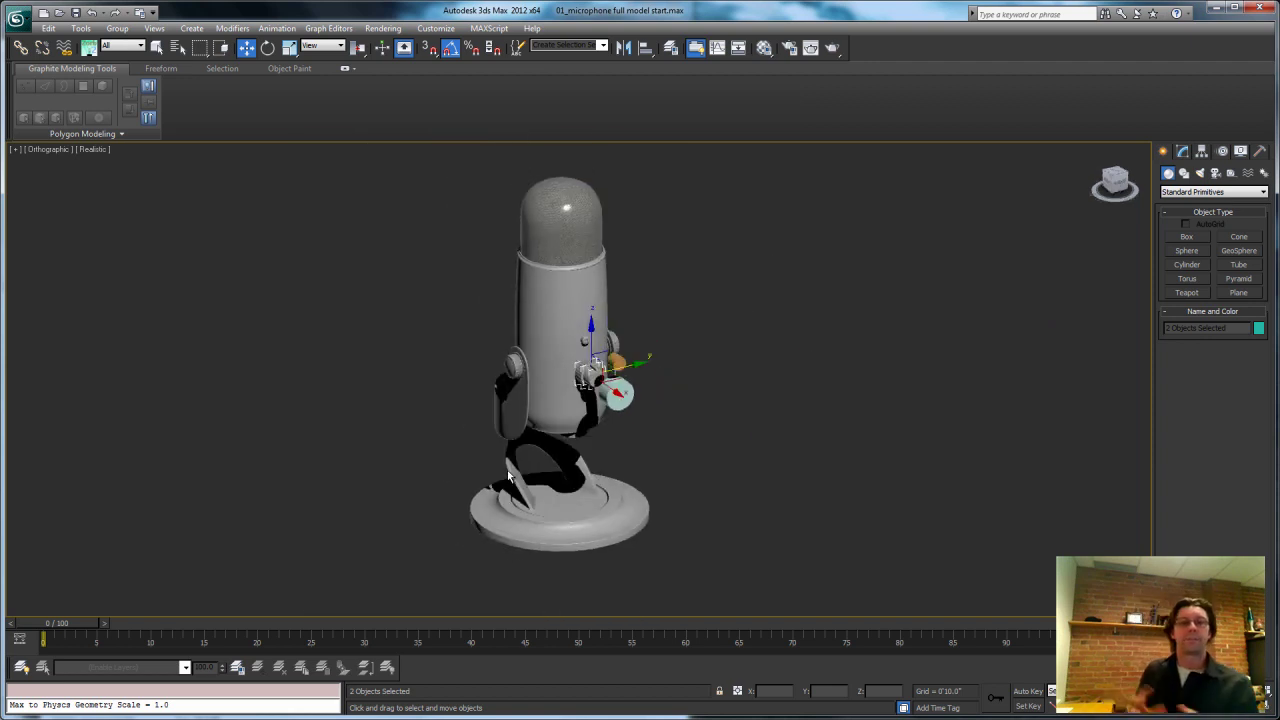
middle_click_drag(525, 448, 564, 476, "alt")
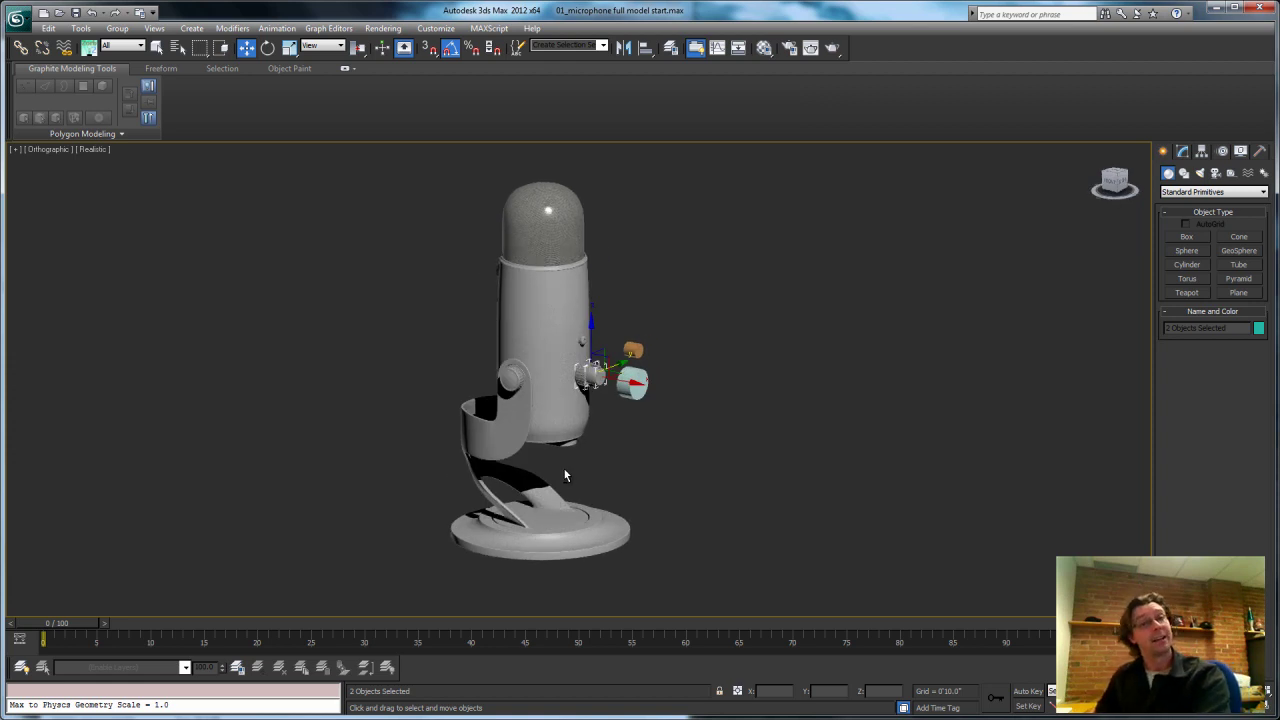
middle_click_drag(575, 488, 541, 320, "alt")
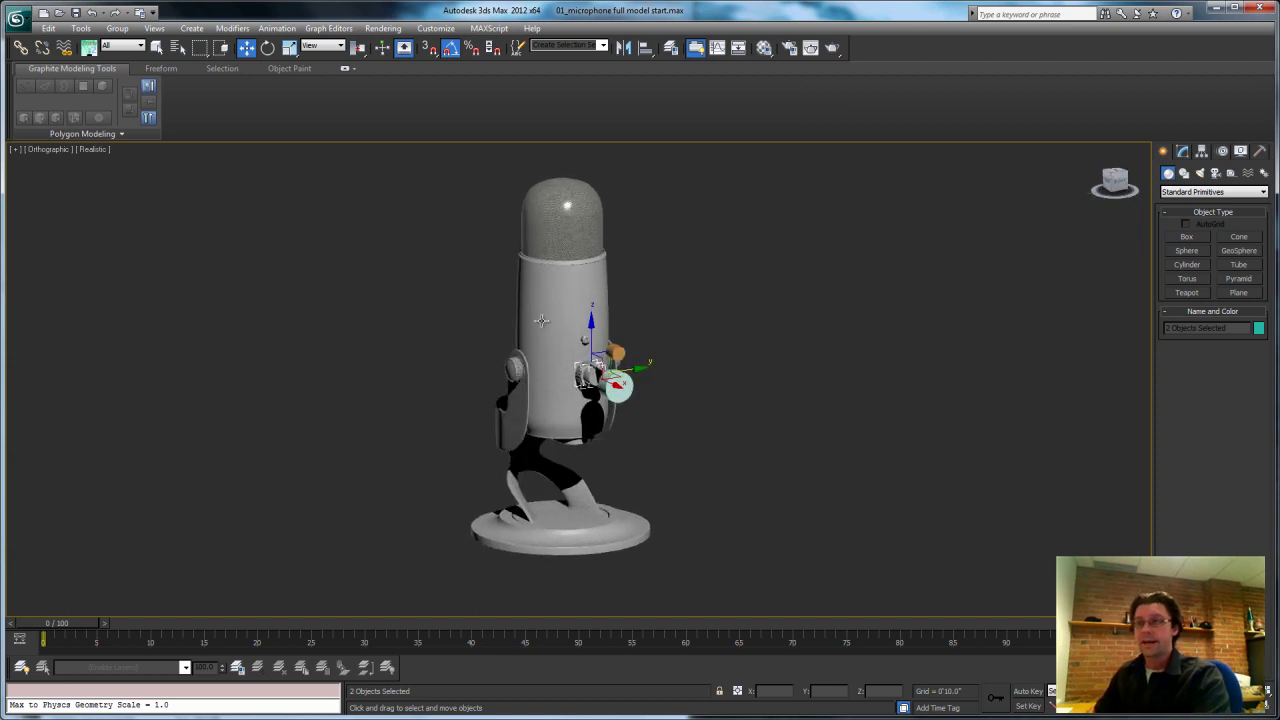
left_click_drag(630, 180, 541, 343)
middle_click_drag(642, 456, 645, 407, "alt")
left_click(584, 441, "ctrl")
left_click_drag(726, 312, 658, 394, "ctrl")
middle_click_drag(774, 430, 630, 446, "alt")
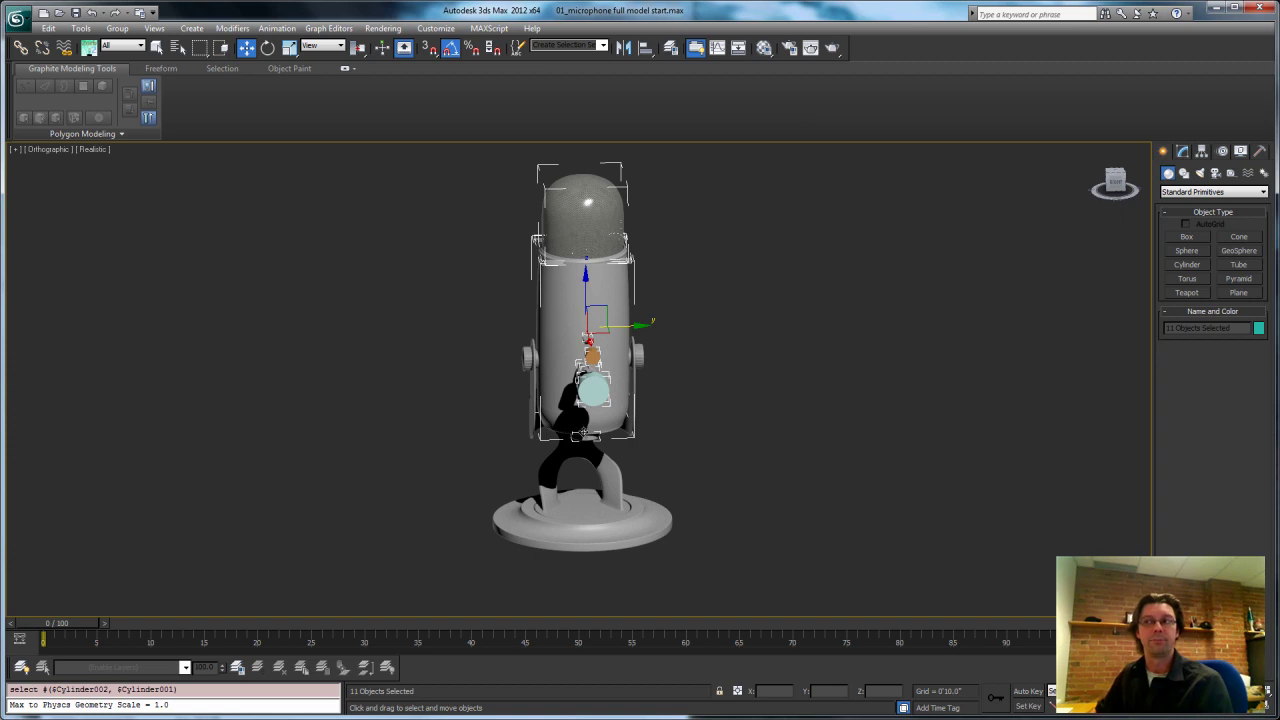
middle_click_drag(634, 447, 688, 442, "alt")
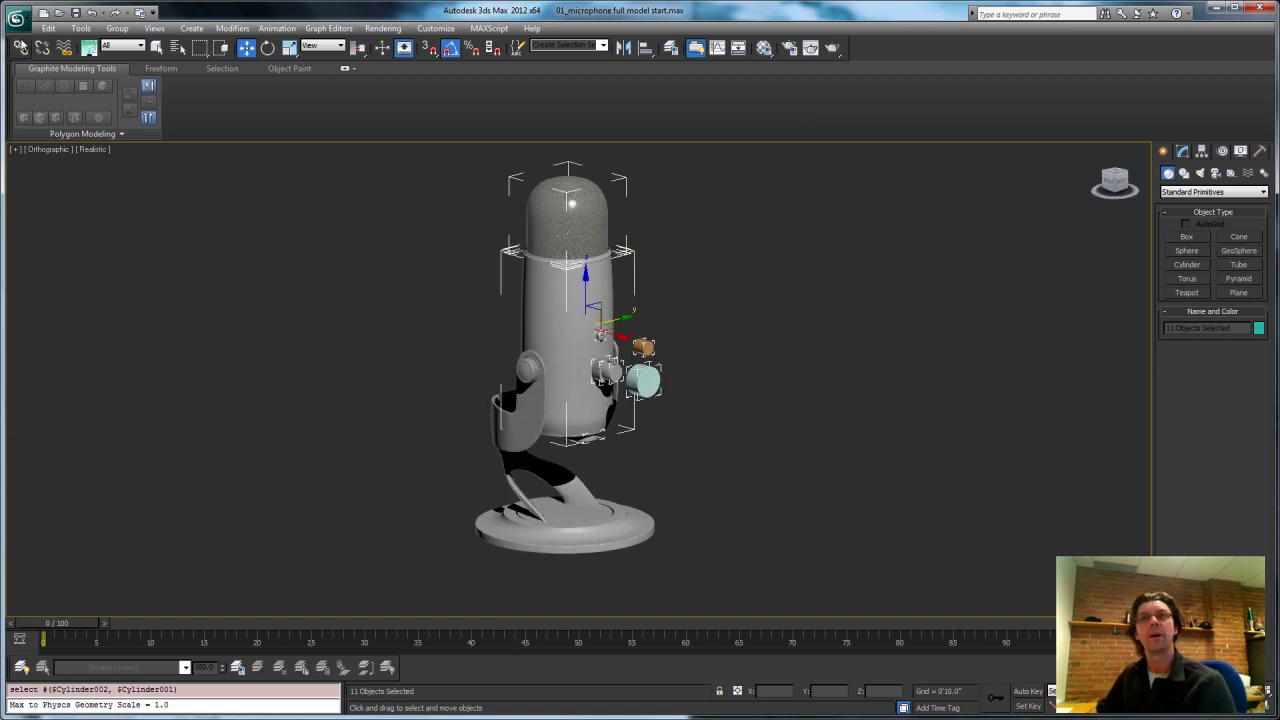
Step: Convert the selected upper microphone parts to an XRef scene saved as testtop.max, replacing the existing file
left_click(18, 26)
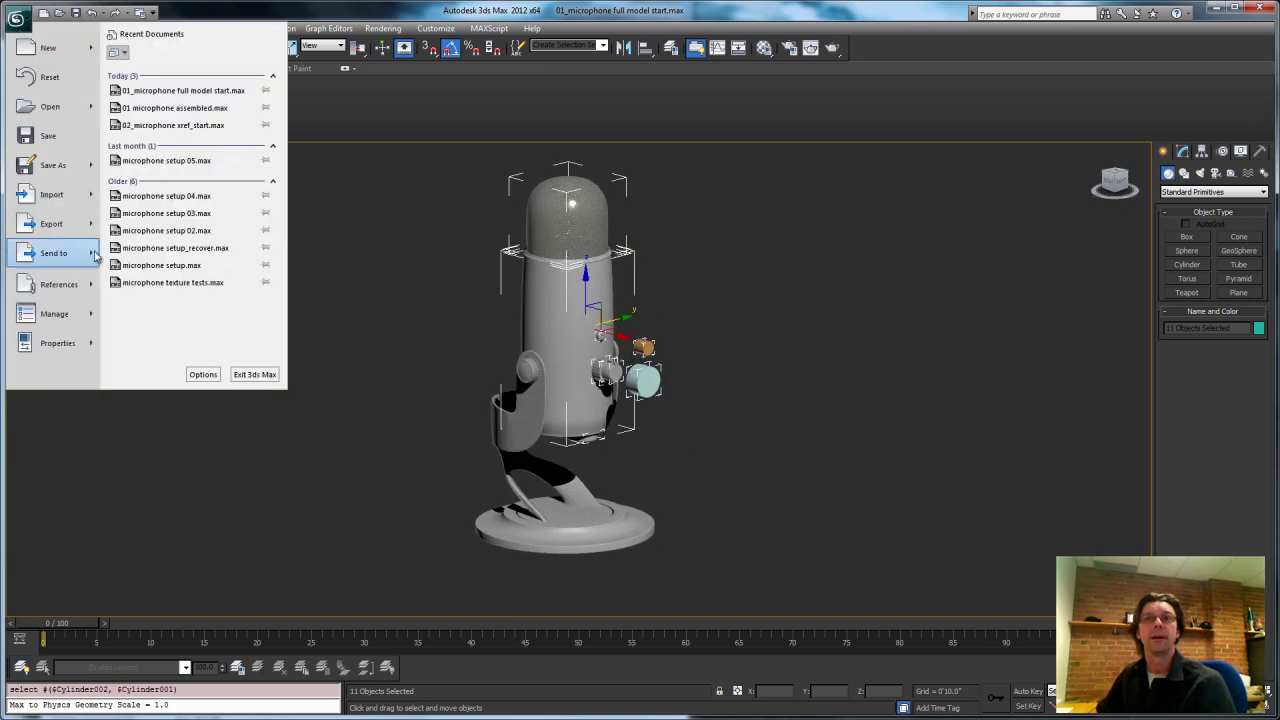
mouse_move(96, 285)
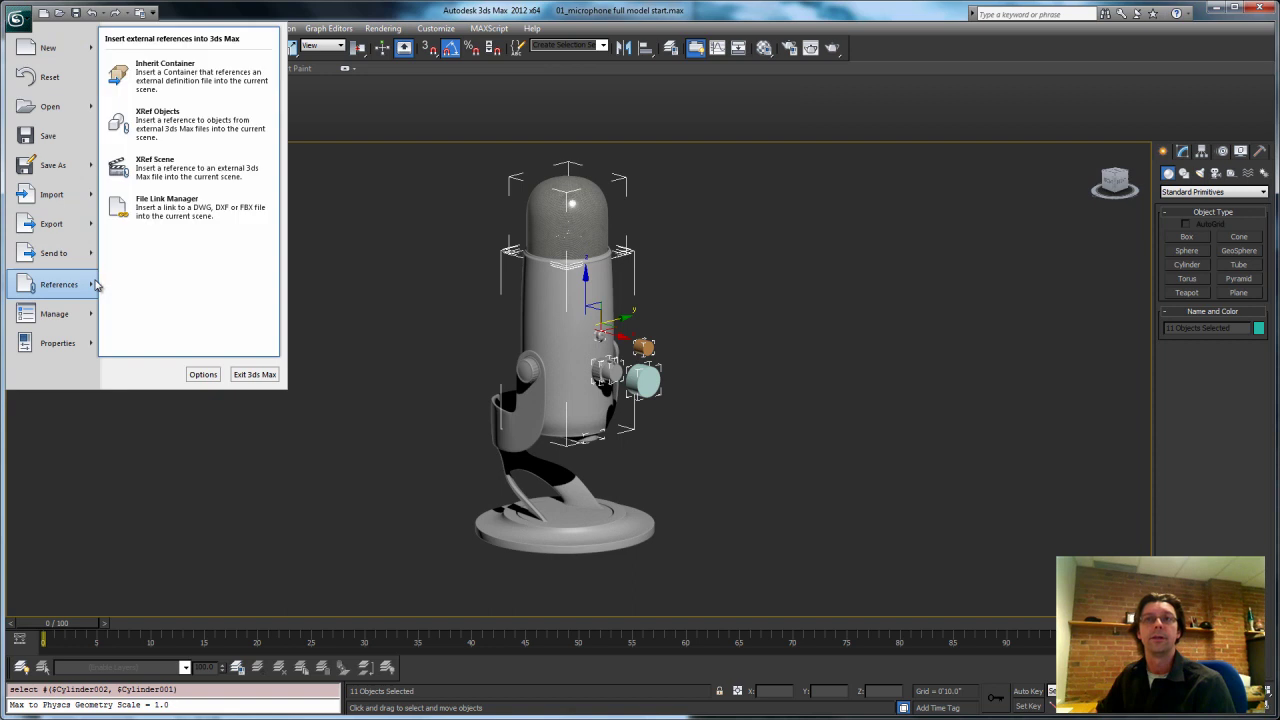
left_click(207, 170)
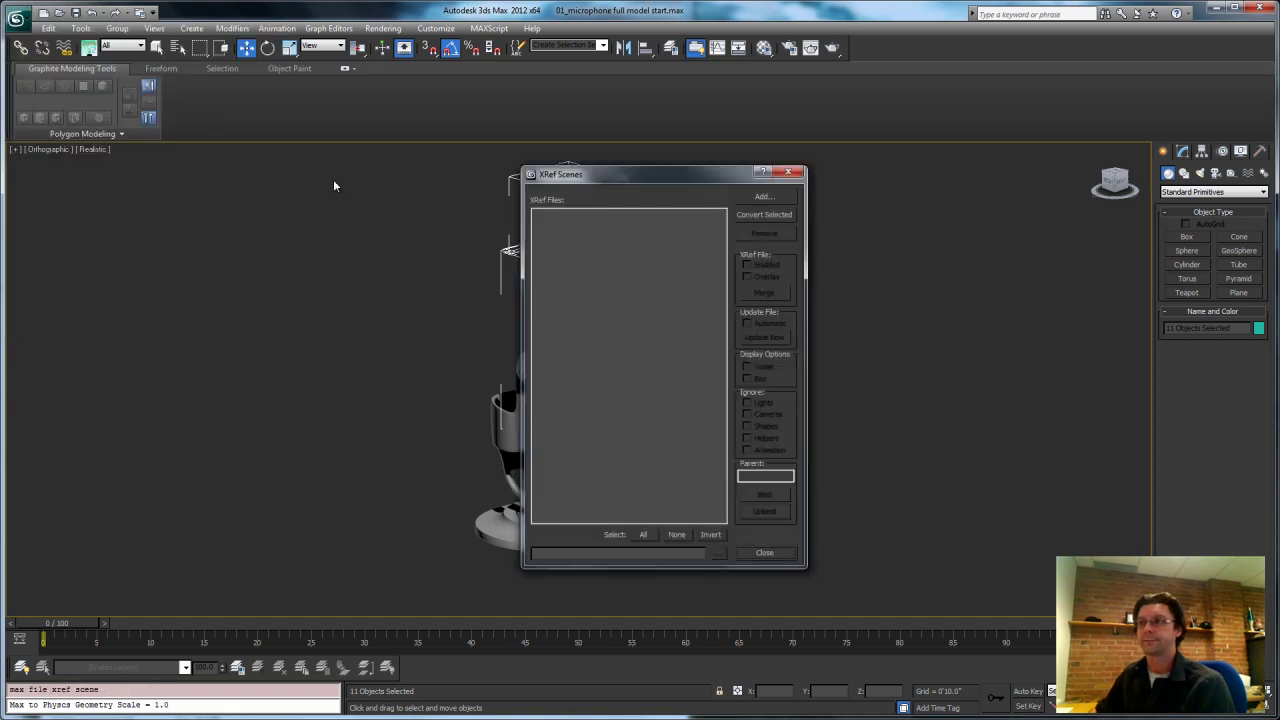
left_click_drag(635, 183, 969, 216)
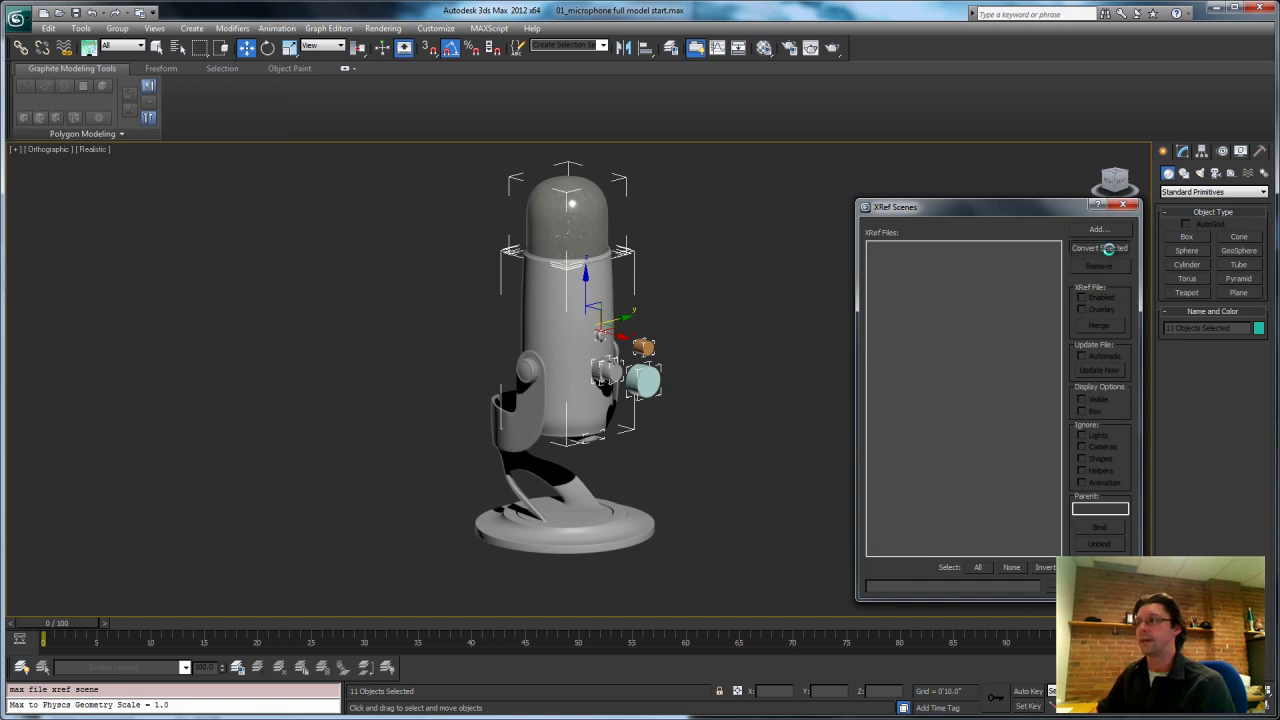
left_click(1109, 251)
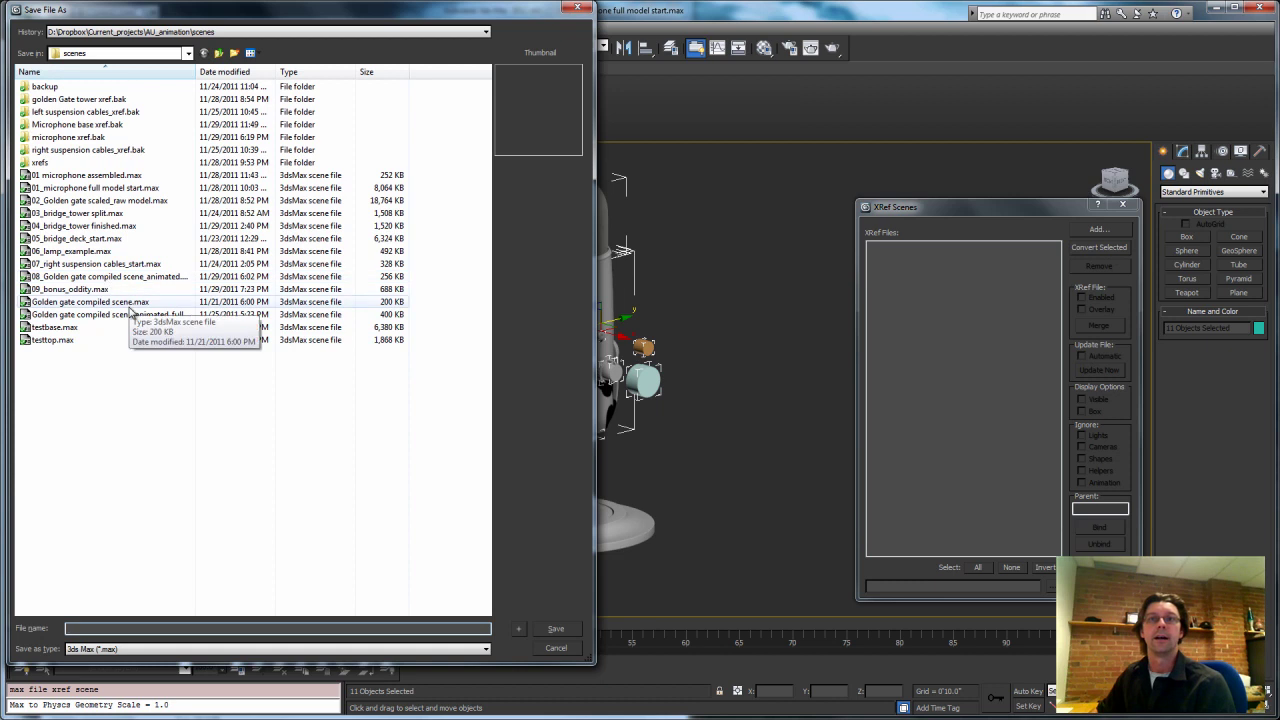
left_click(52, 340)
left_click(555, 628)
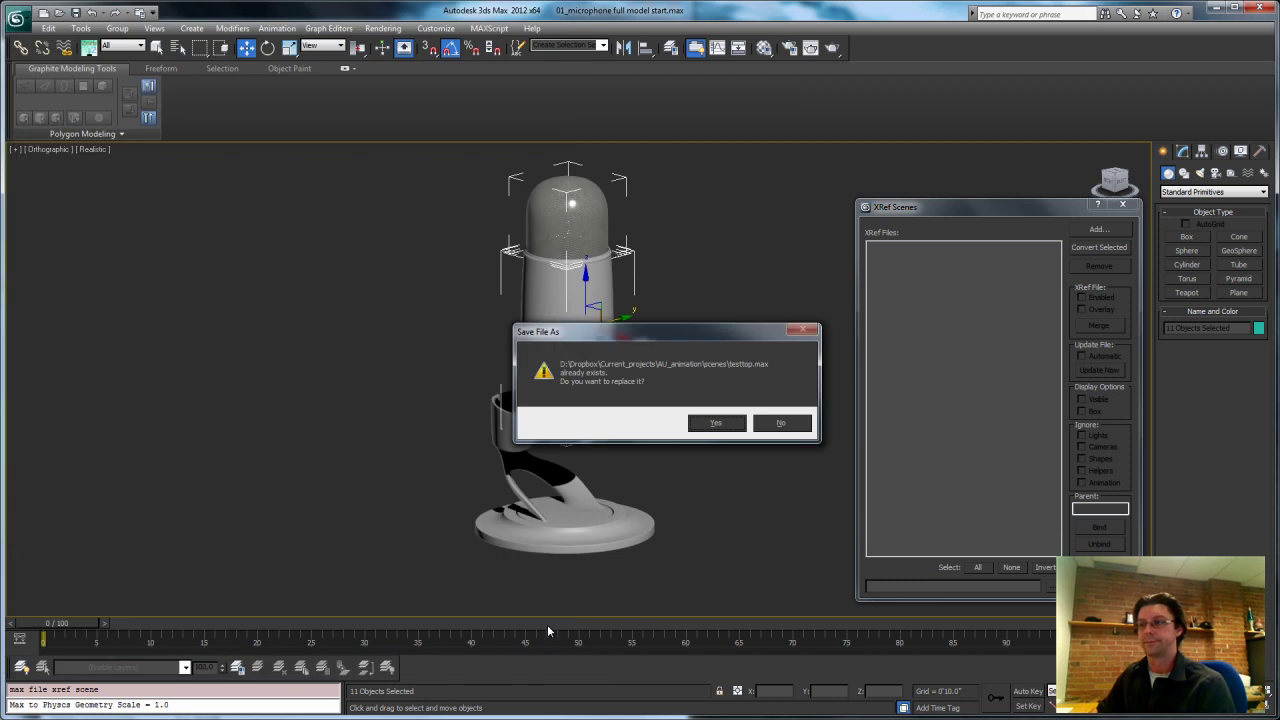
left_click(716, 424)
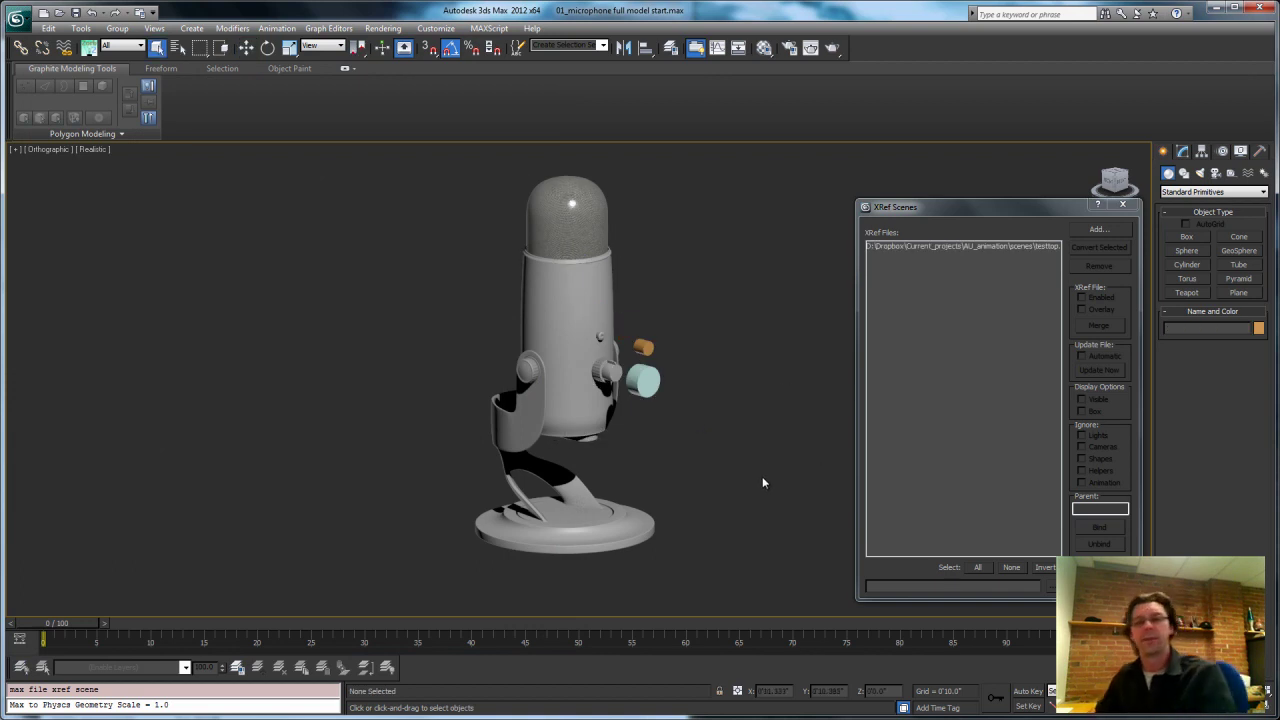
Step: Test whether the externally referenced microphone body and grille can be selected in the viewport
mouse_move(703, 424)
middle_mouse_down("alt")
mouse_move(690, 455)
mouse_move(703, 423)
middle_mouse_up("alt")
left_click_drag(529, 298, 621, 338)
left_click_drag(466, 271, 606, 352)
left_click_drag(510, 243, 591, 270)
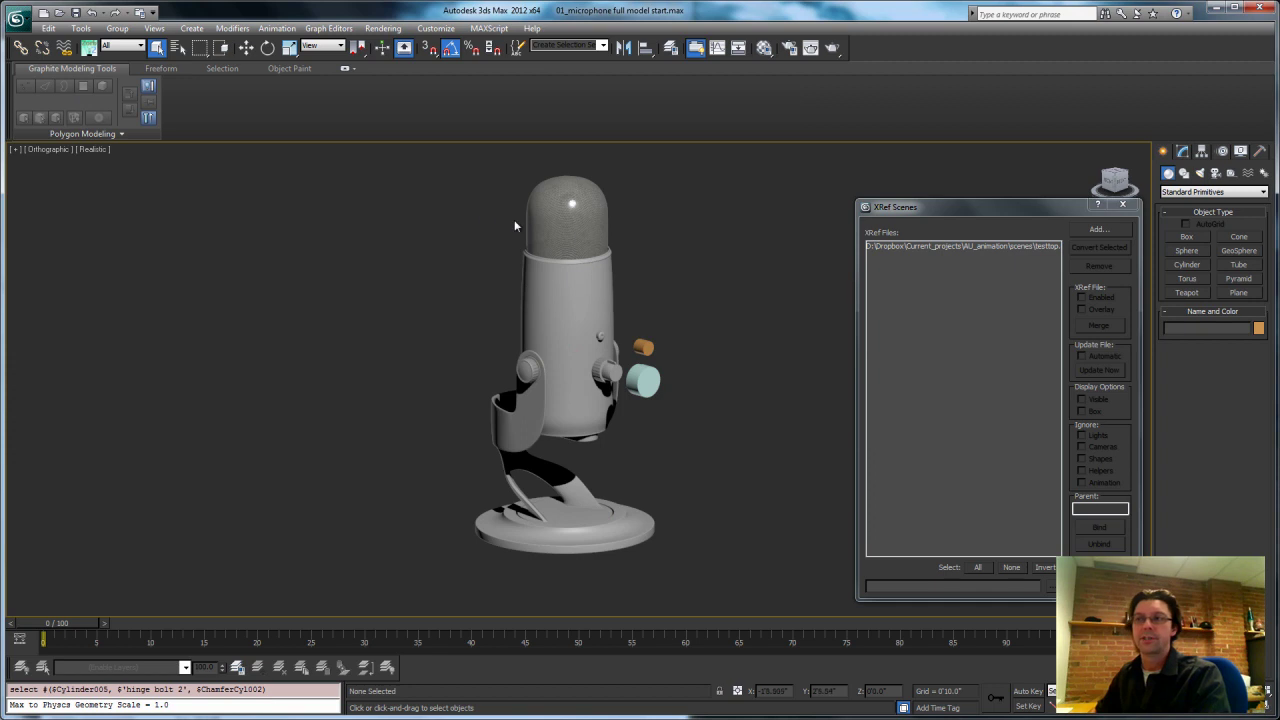
left_click_drag(501, 207, 678, 295)
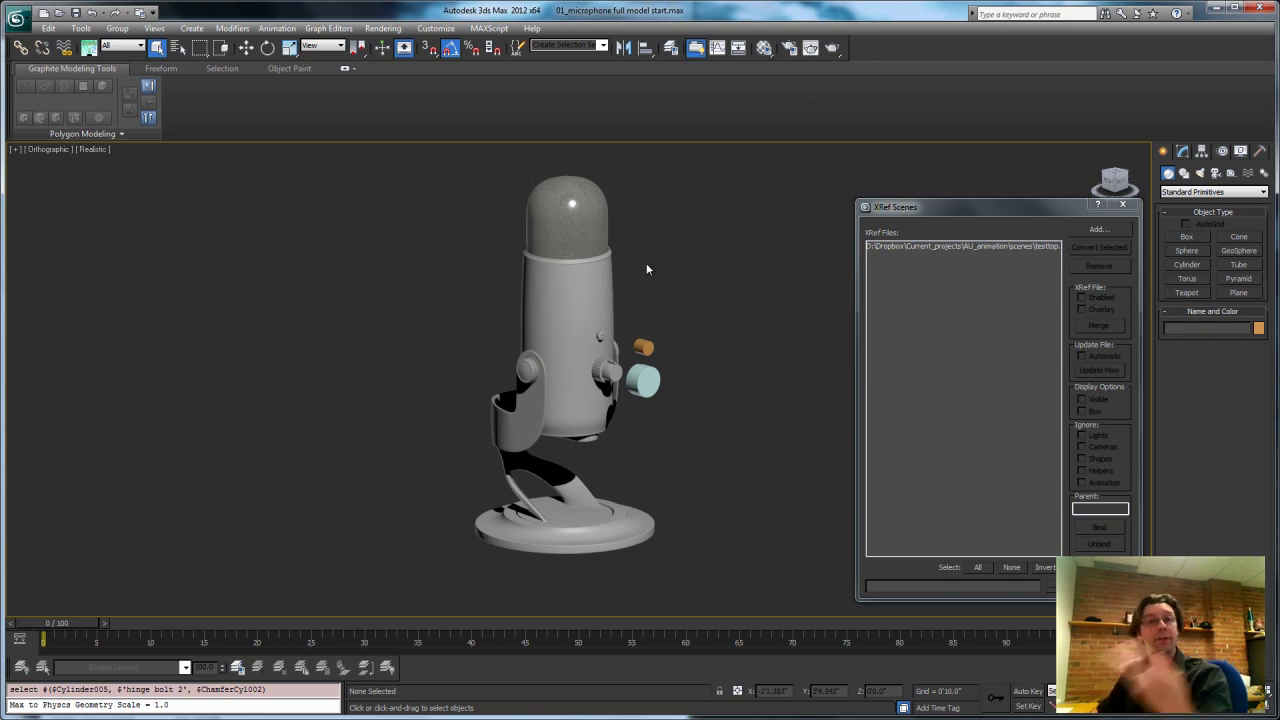
Step: Disable the testtop.max XRef scene so that only the microphone stand is displayed
left_click(928, 246)
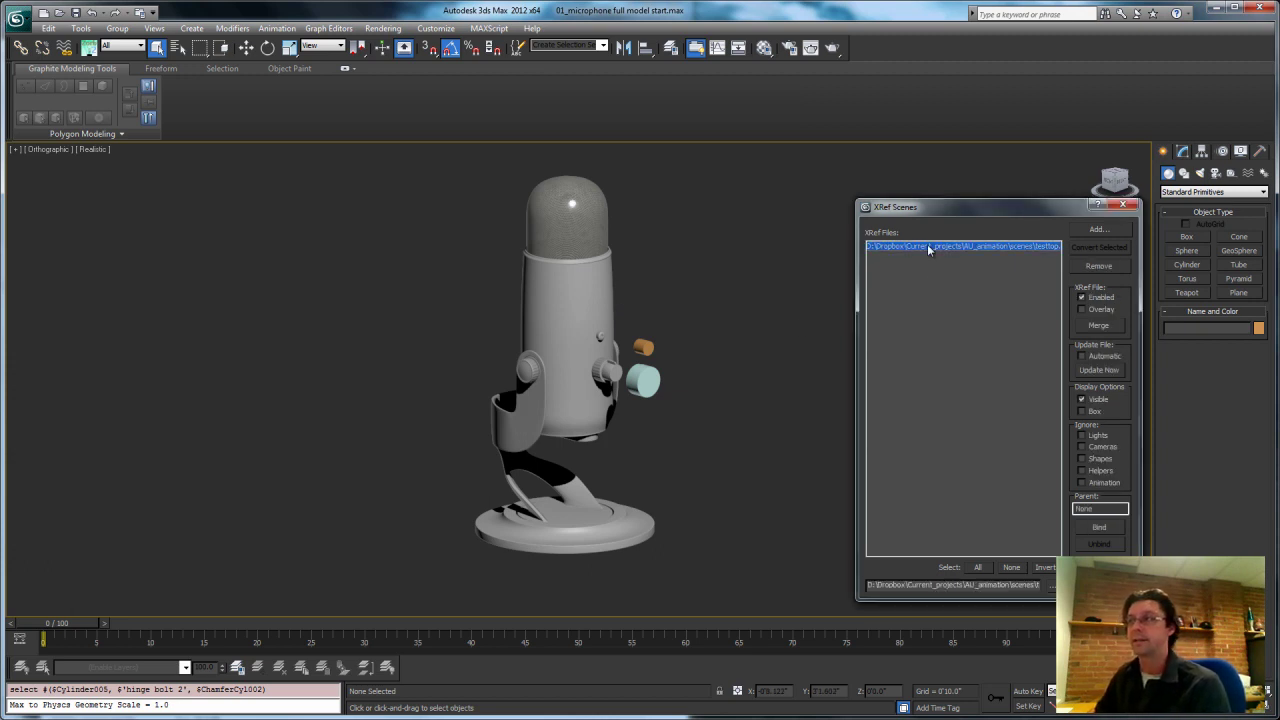
left_click(1097, 300)
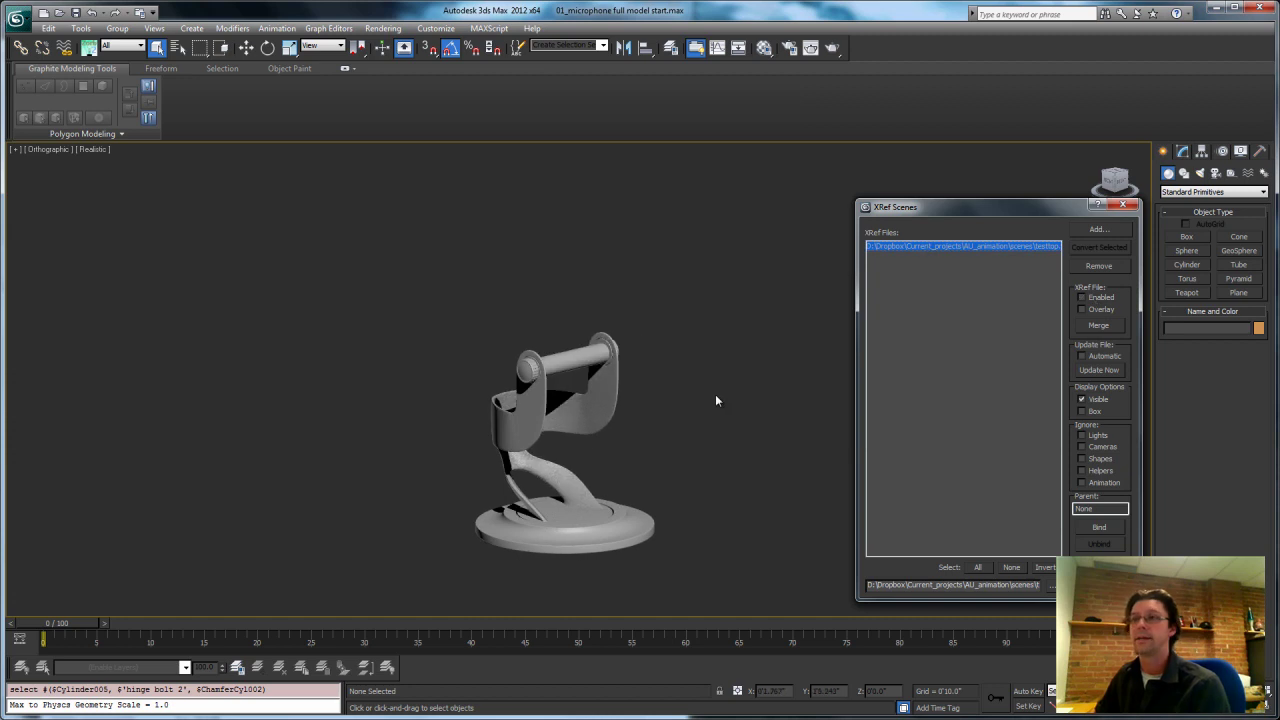
middle_click_drag(700, 423, 650, 362, "alt")
Step: Convert all the stand and hinge parts to an XRef scene saved as testbase.max, replacing the existing file
left_click_drag(440, 237, 755, 528)
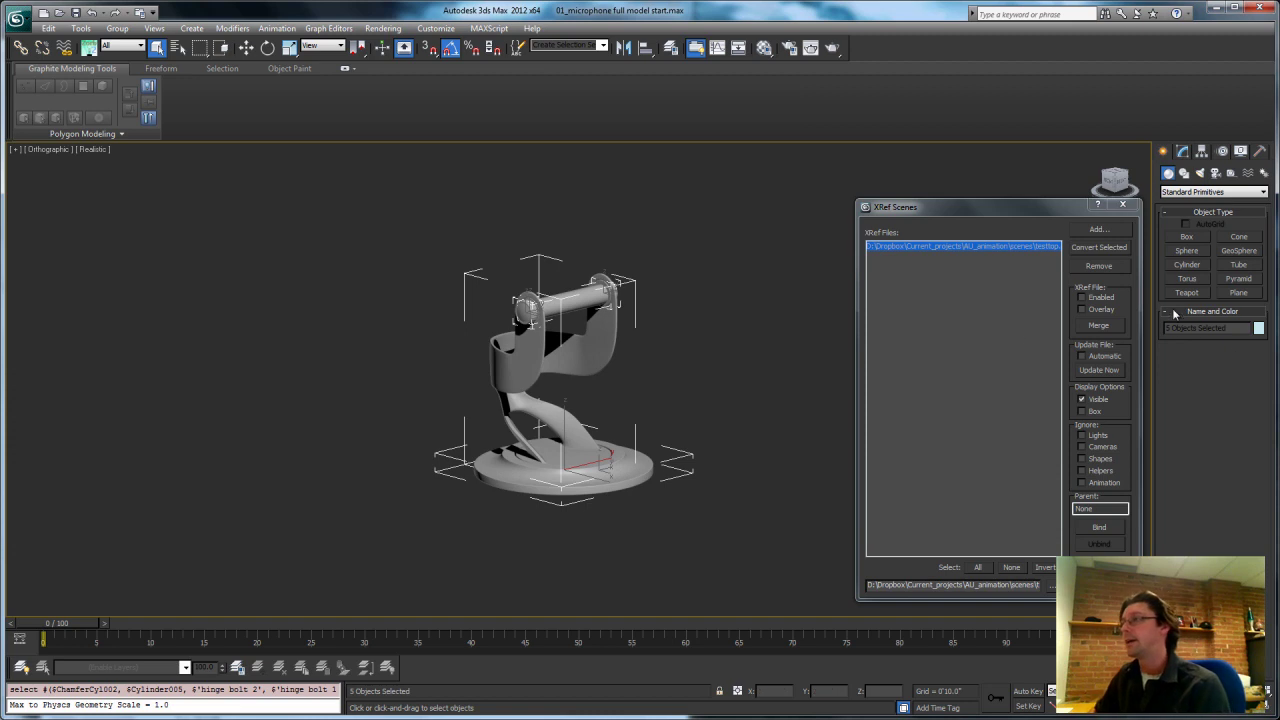
left_click(1100, 247)
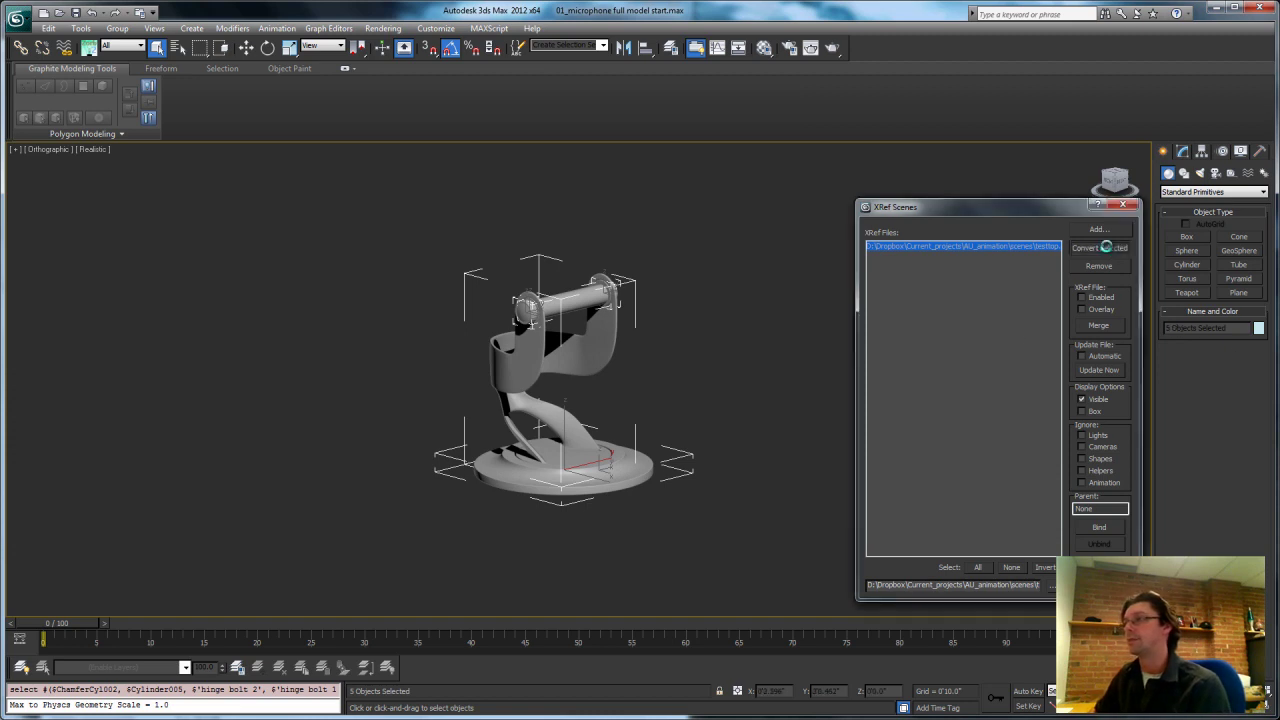
left_click(100, 328)
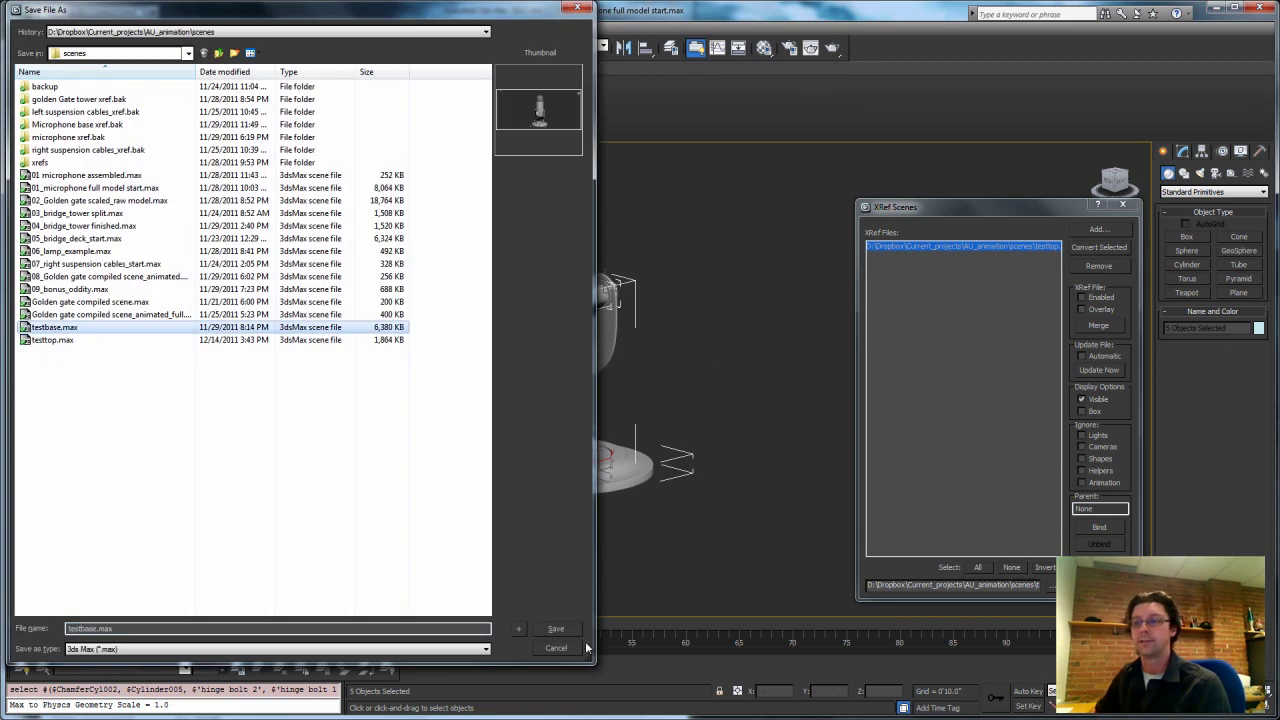
left_click(556, 632)
left_click(720, 425)
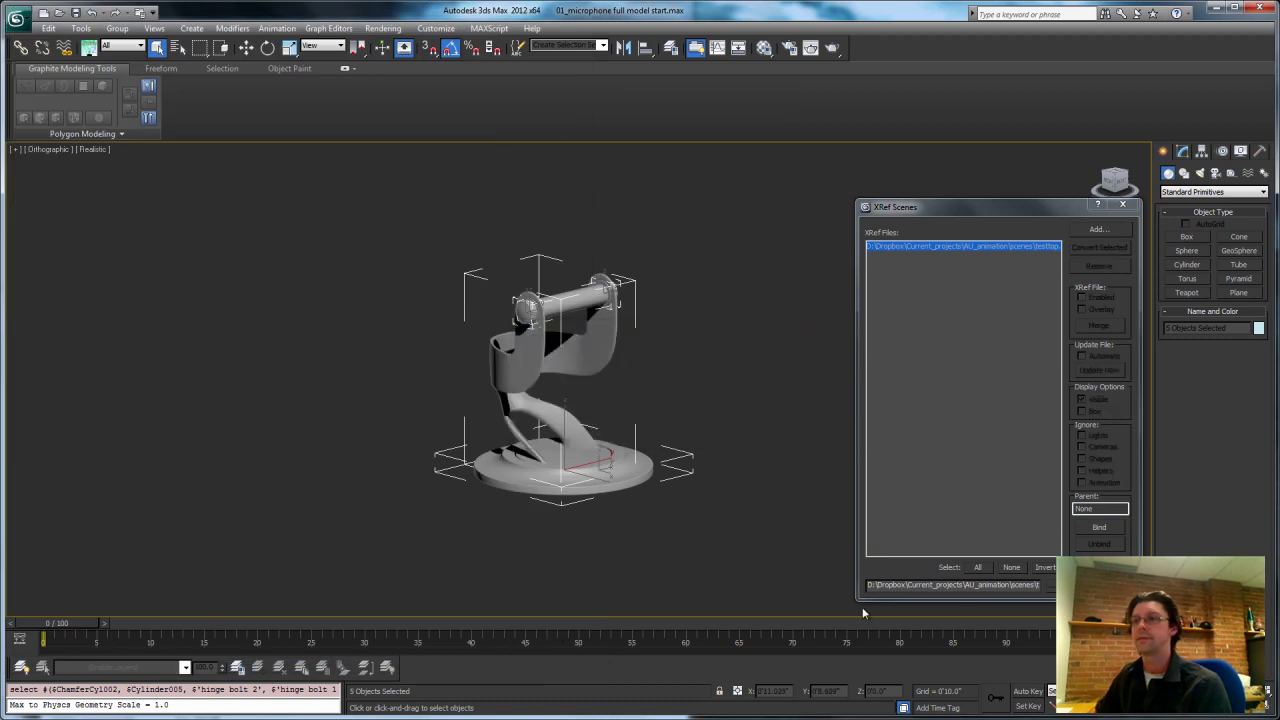
Step: Enable both the testbase.max and testtop.max XRef scenes and close the XRef Scenes dialog
left_click(1055, 248)
left_click(1098, 299)
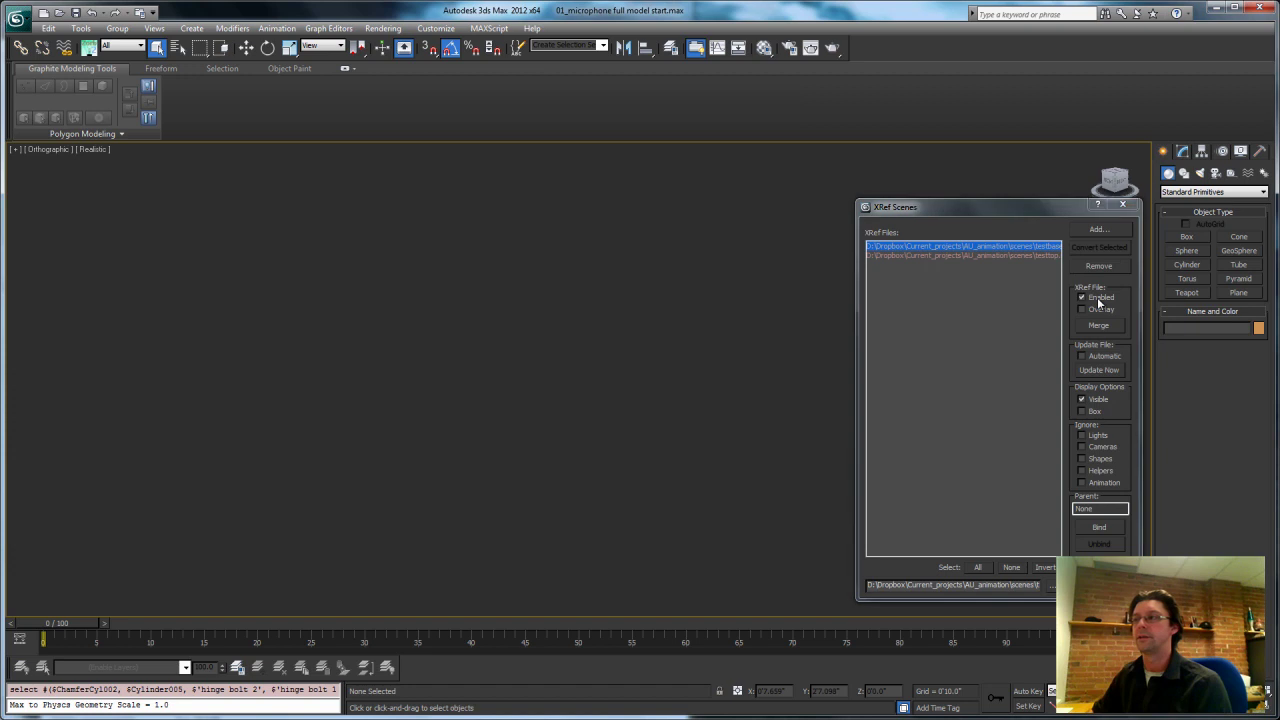
left_click(1006, 255)
left_click(1083, 297)
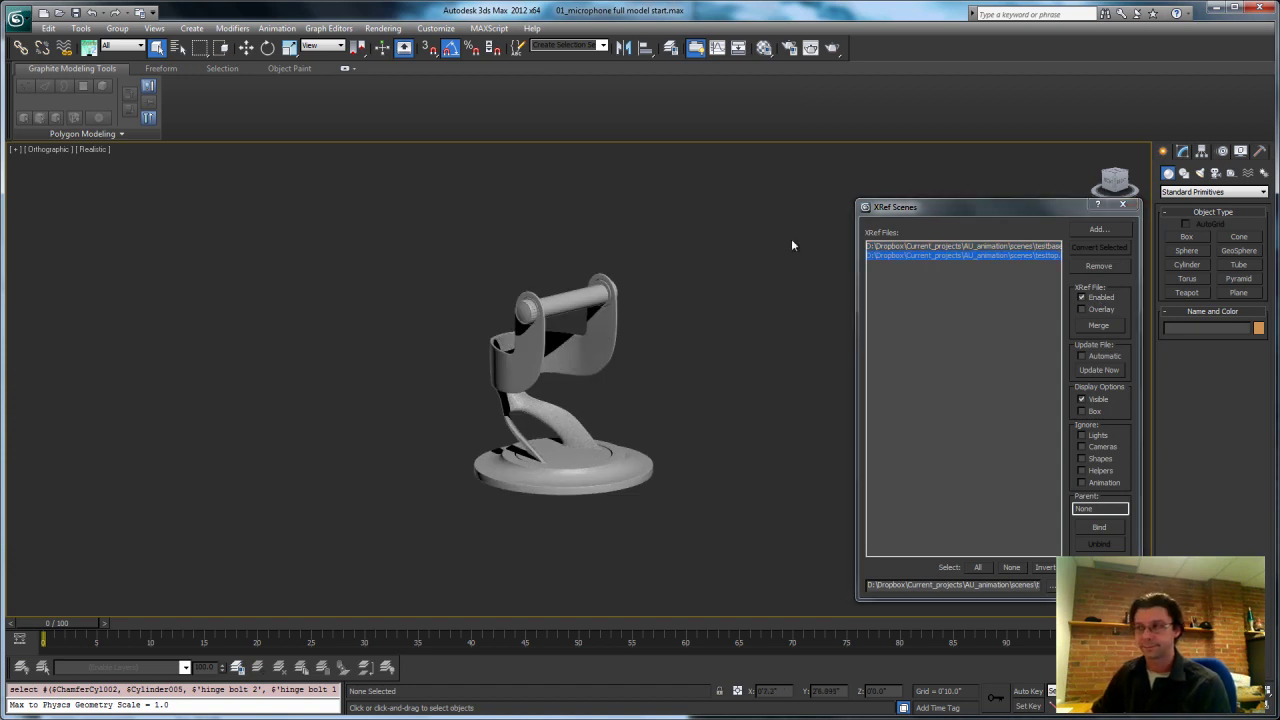
middle_click_drag(677, 340, 650, 407)
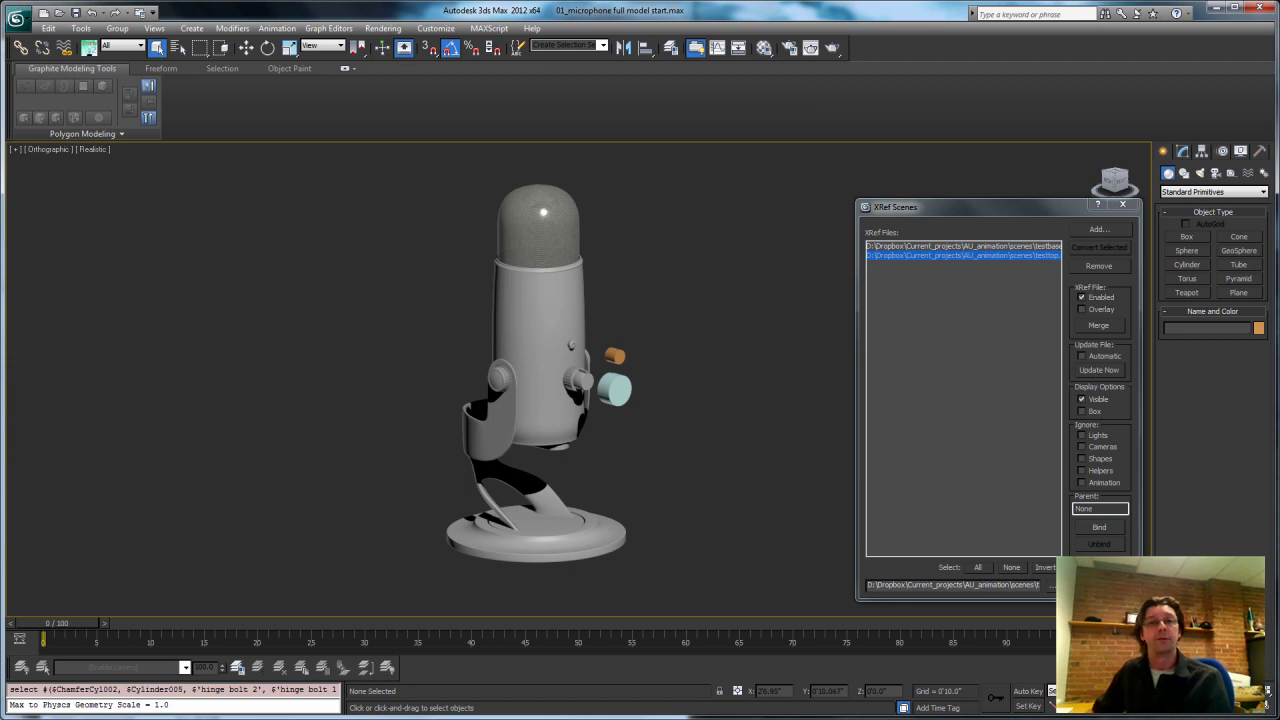
left_click(1100, 585)
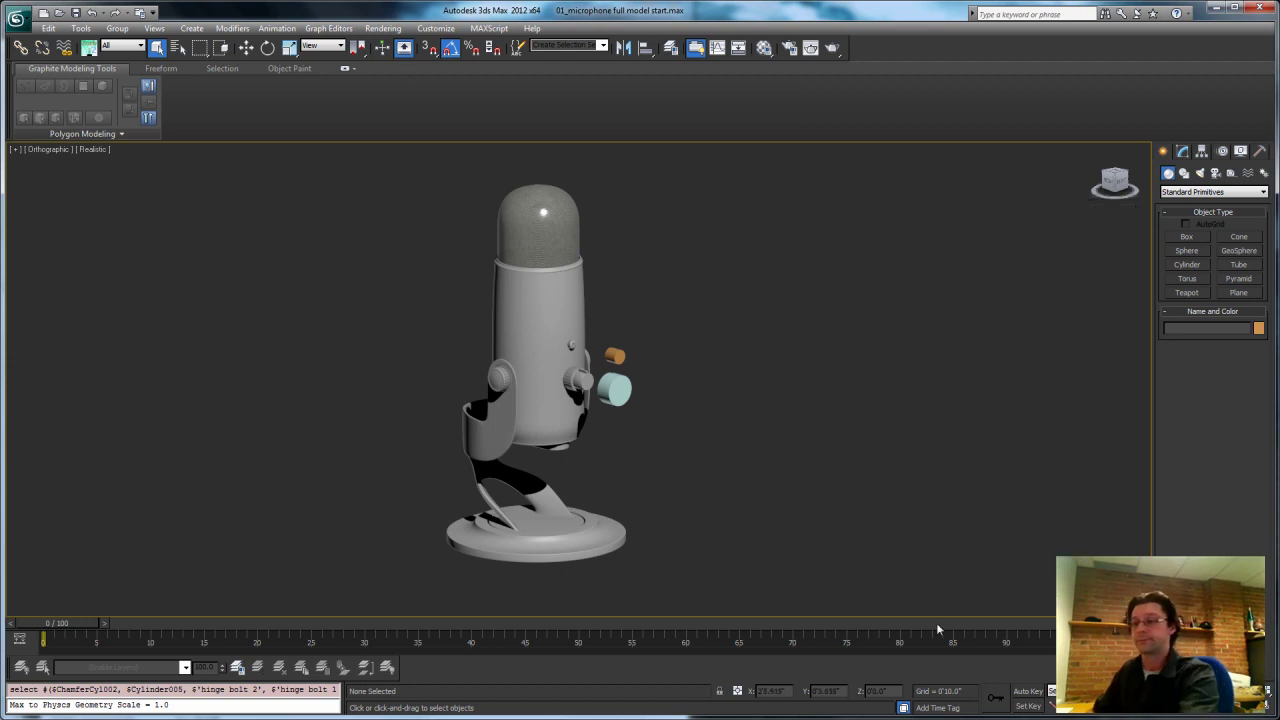